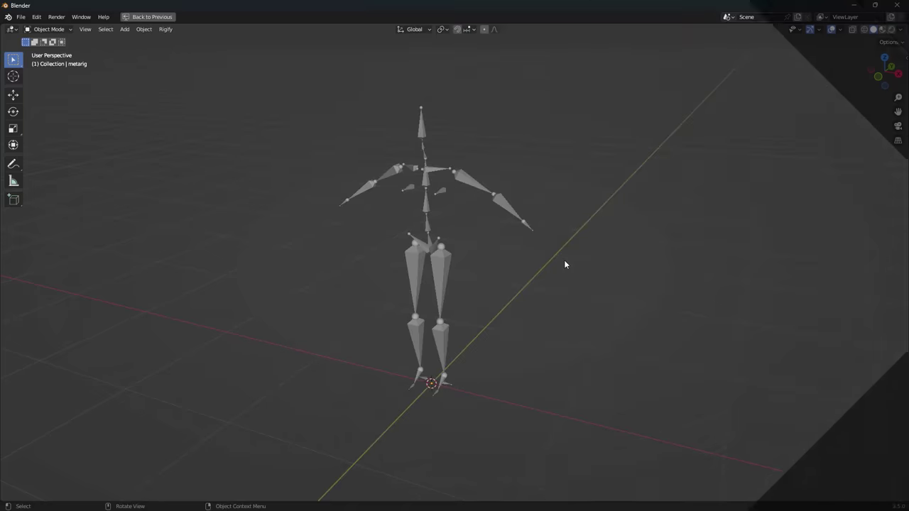
Delete the metarig armature so only the blue figure mesh remains.
left_click(446, 260)
key("x")
left_click(448, 262)
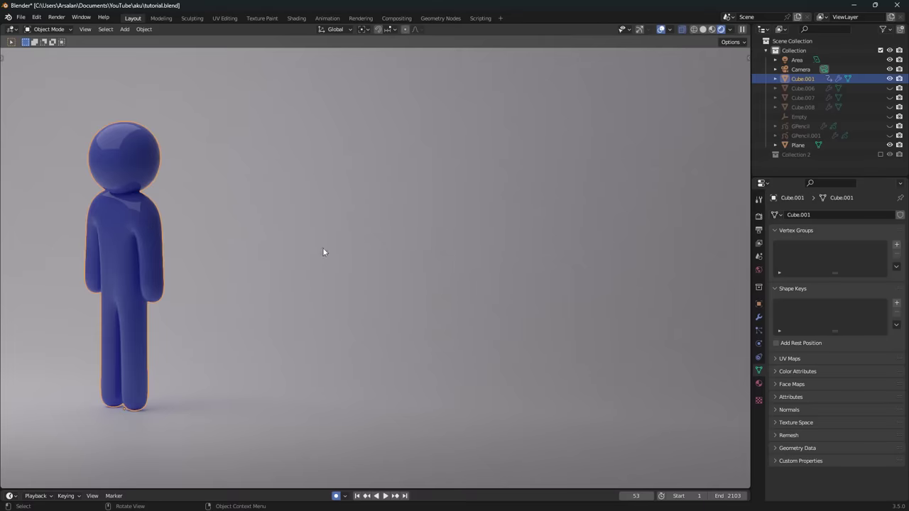
Add Basis and Key 1 shape keys to the blue figure.
left_click(895, 304)
left_click(895, 304)
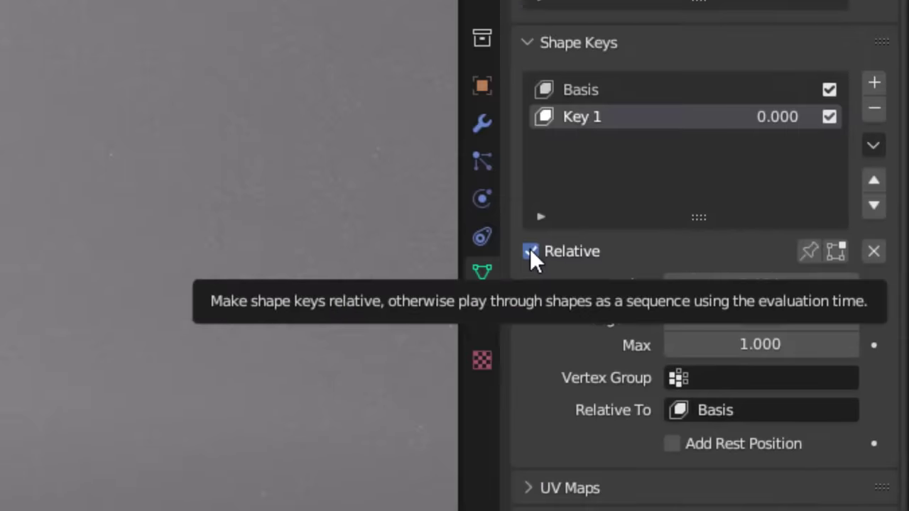
left_click(644, 304)
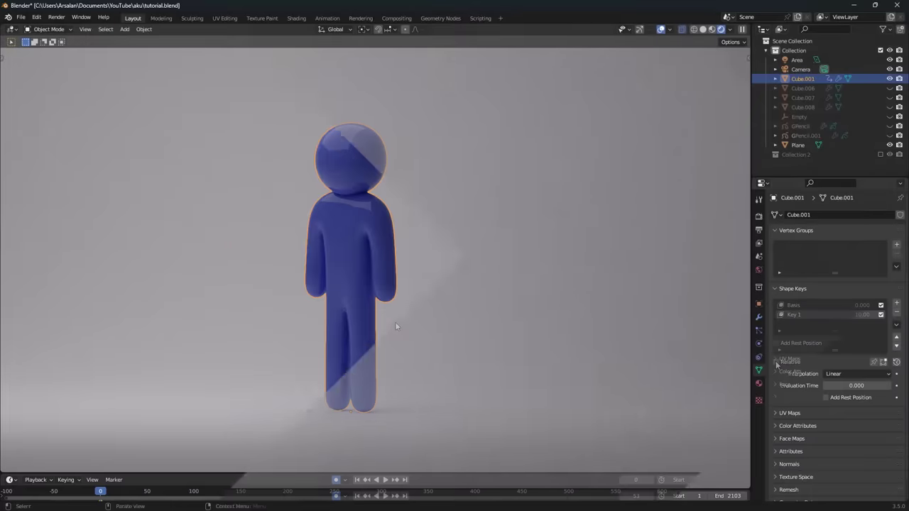
Rotate the lower-leg cage points to bend the knee in Key 1.
key("r")
key("z")
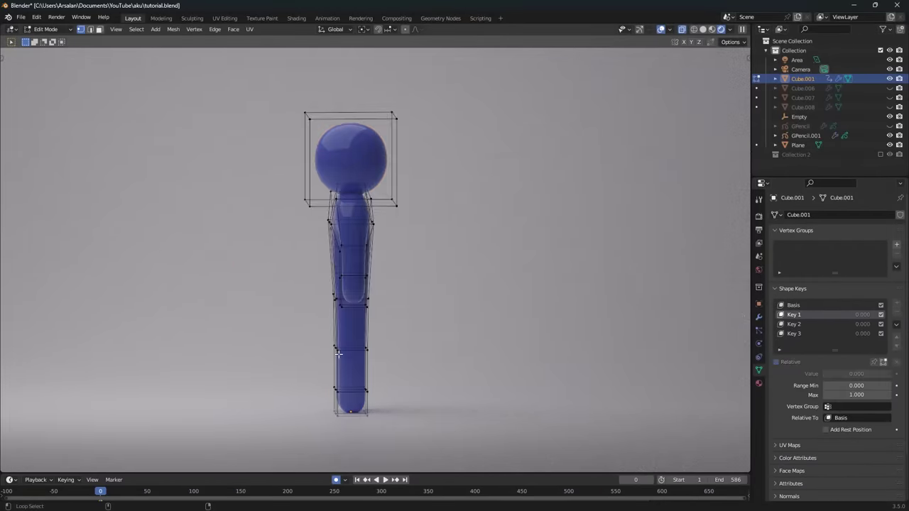
key("g")
left_click(363, 348)
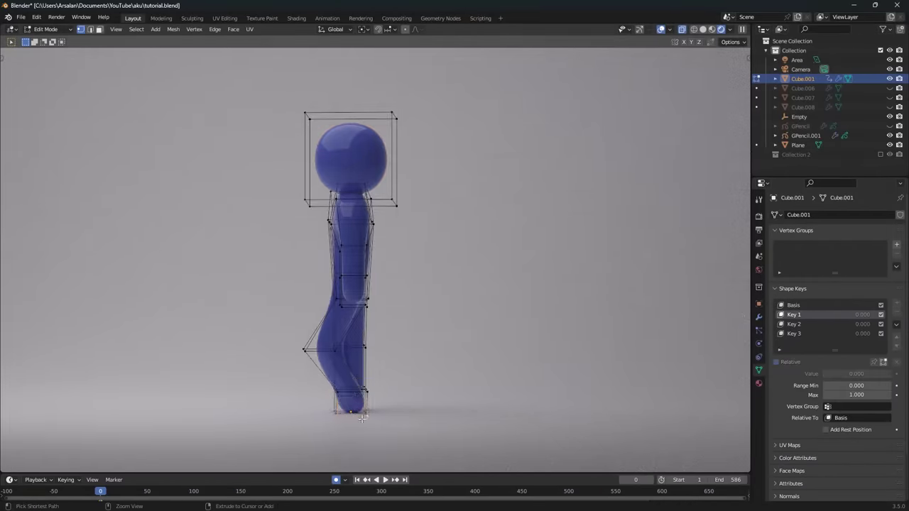
key("r")
left_click(397, 353)
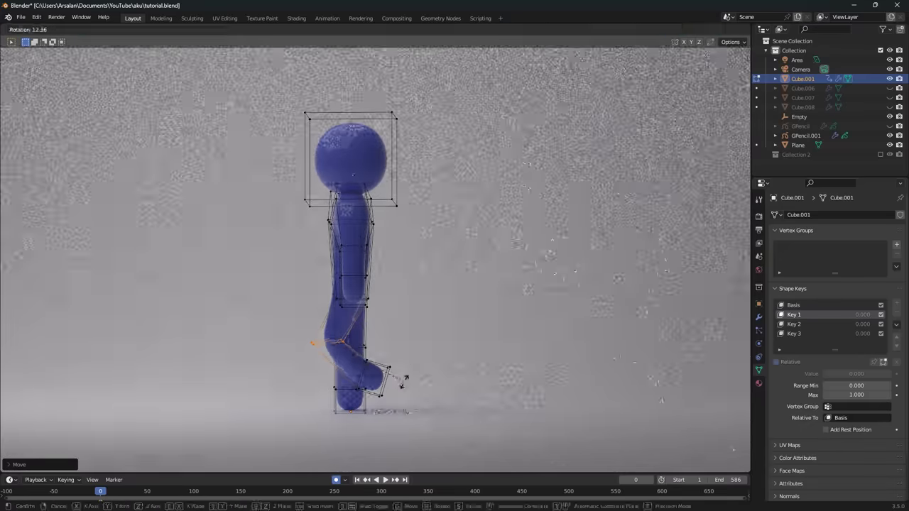
key("Tab")
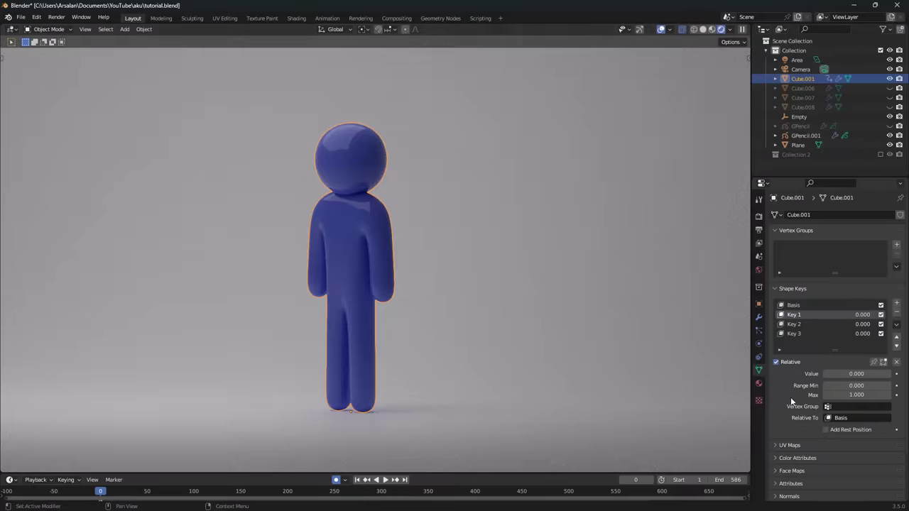
Blend Key 1 in to bend the leg and raise Key 2 and Key 3 to 1.000.
left_click_drag(852, 374, 881, 374)
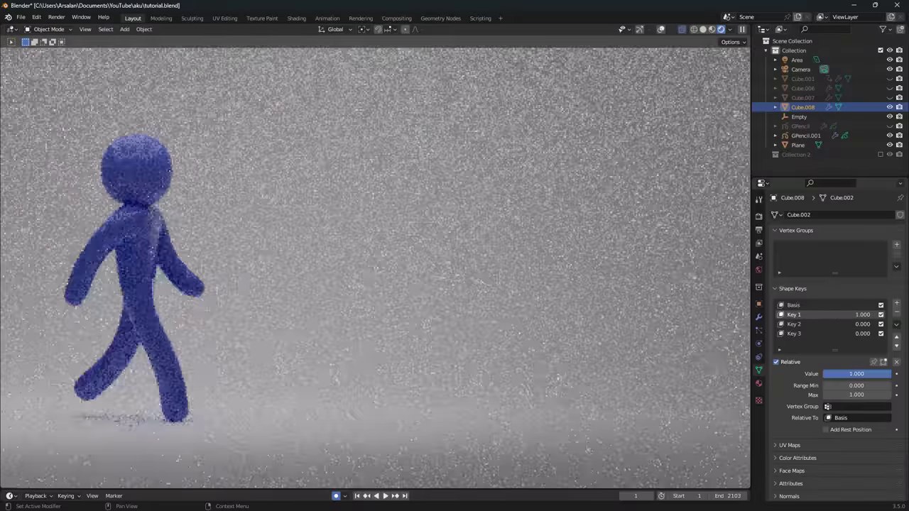
left_click(803, 324)
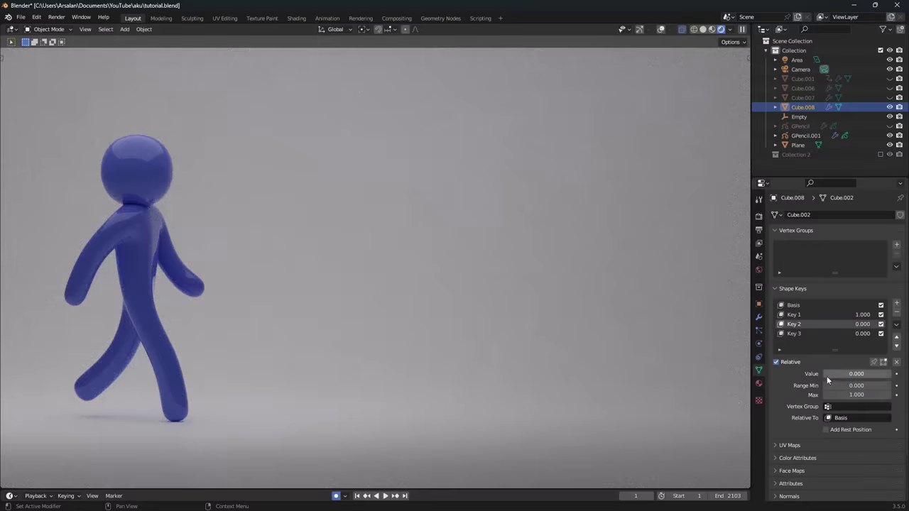
left_click_drag(826, 375, 890, 377)
left_click(801, 334)
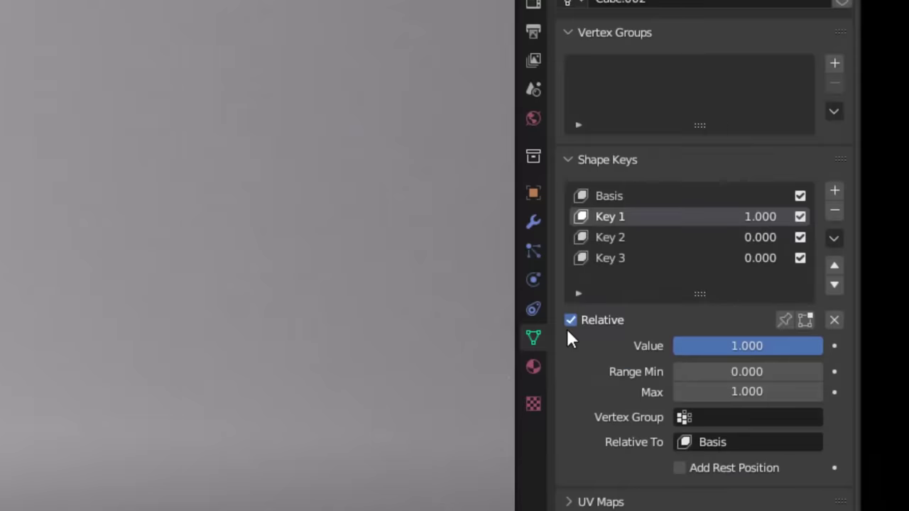
Untick Relative, set Evaluation Time to 30 to show Key 3, and enter Edit Mode.
left_click(570, 320)
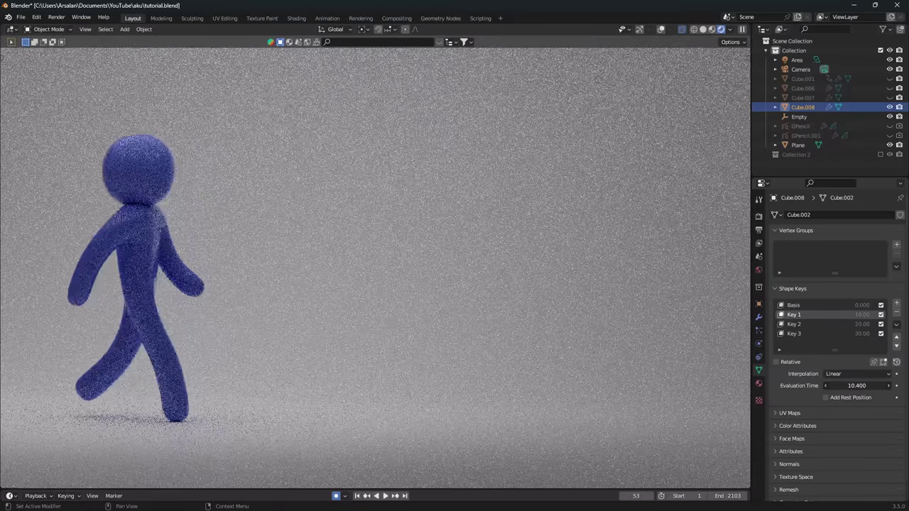
left_click_drag(857, 386, 859, 386)
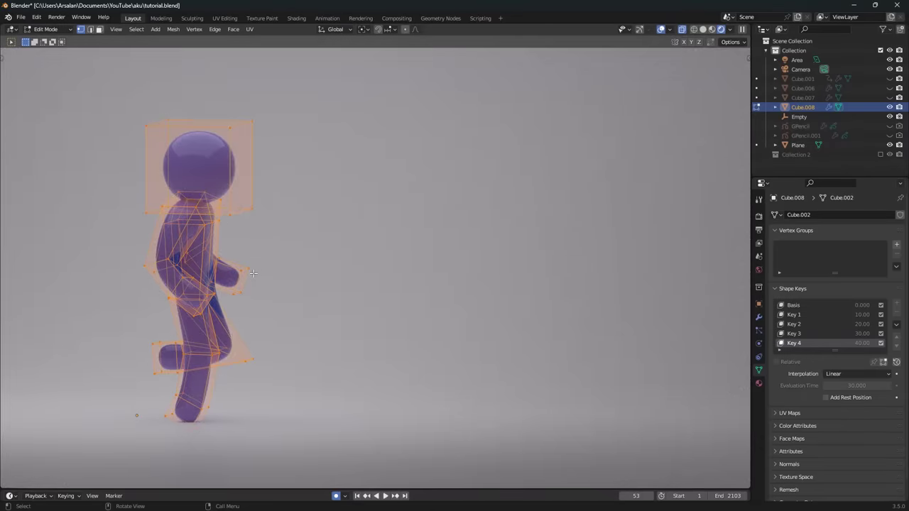
key("Tab")
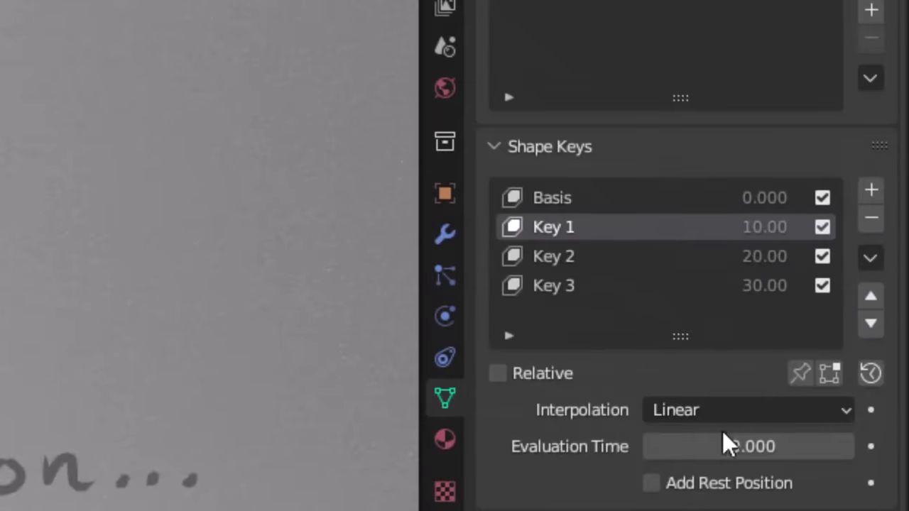
At Evaluation Time 15, create a New Shape from Mix named 'Key 1.5'.
left_click(700, 446)
type("1")
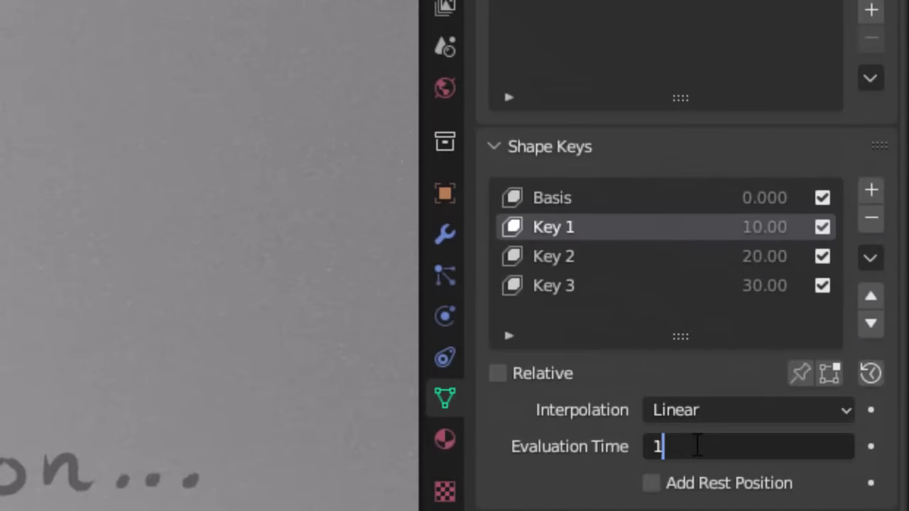
type("5")
key("Return")
left_click(871, 257)
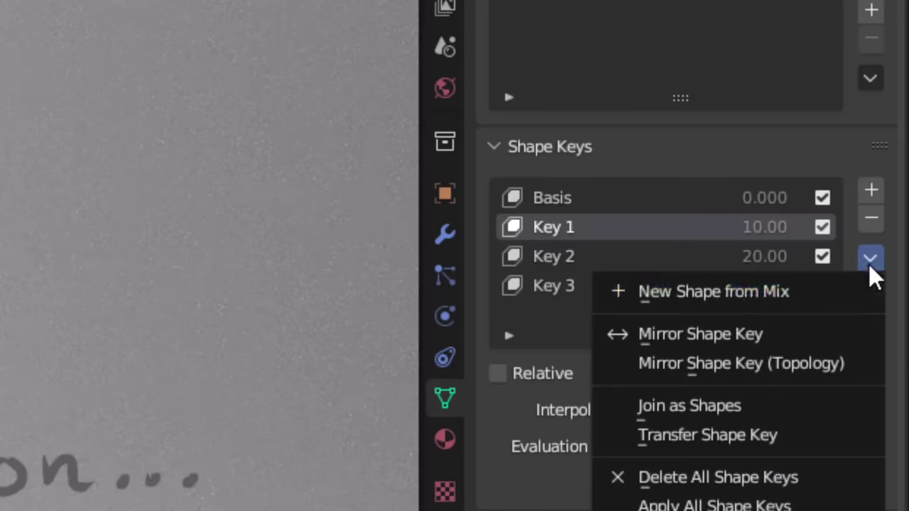
left_click(755, 297)
double_click(589, 258)
type("Key ")
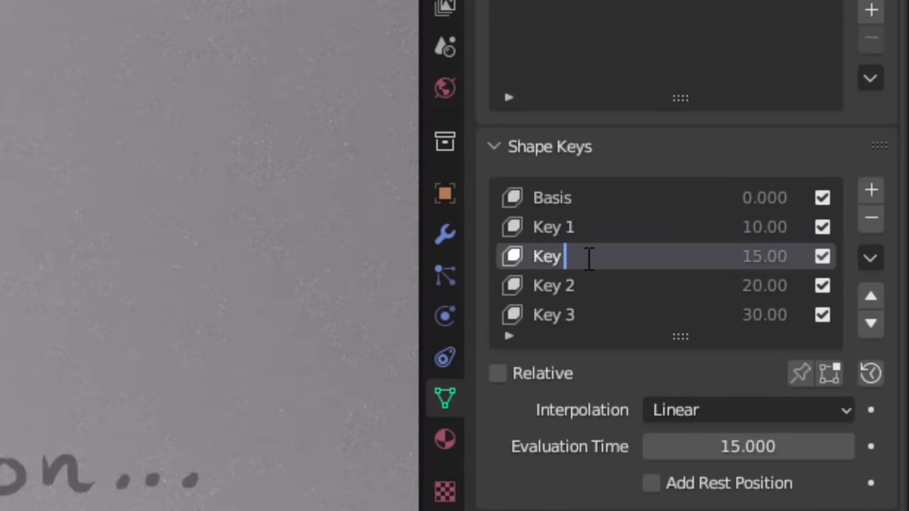
type("1.5")
key("Return")
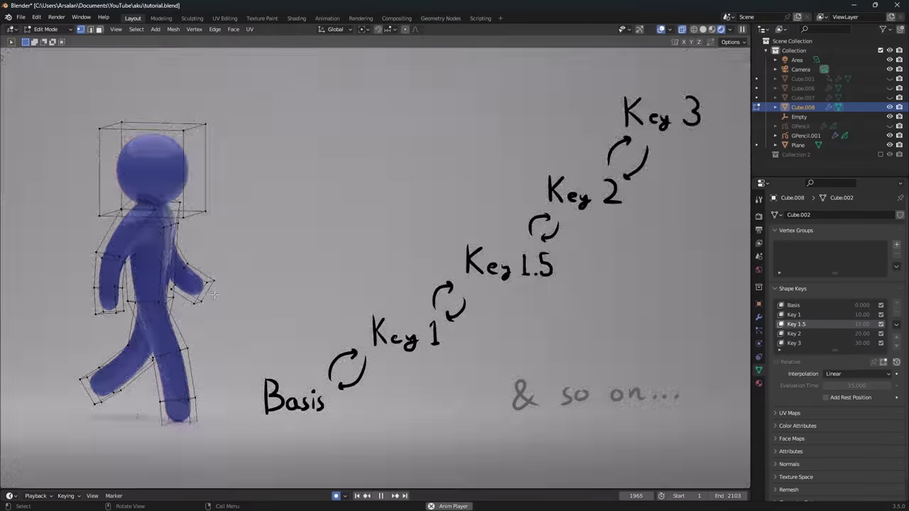
key("Tab")
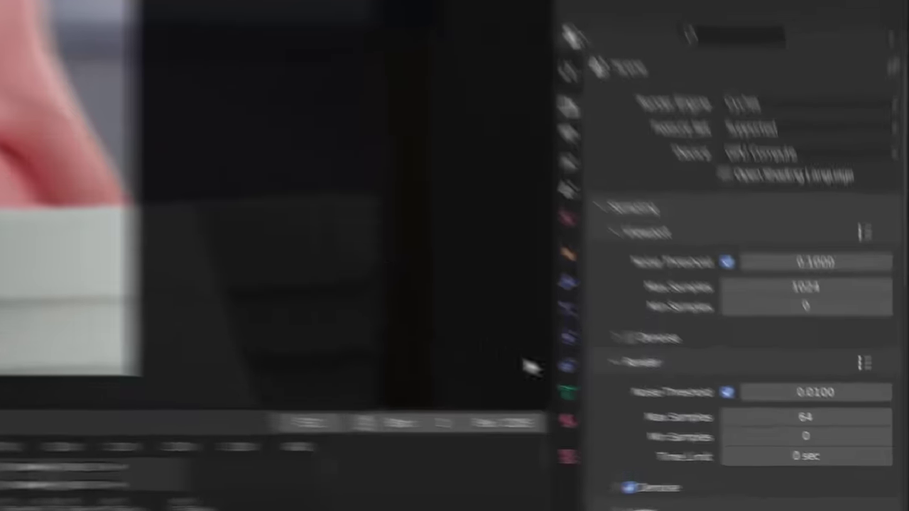
Show the mesh's Object Data settings and scroll through its absolute shape key list.
left_click(746, 435)
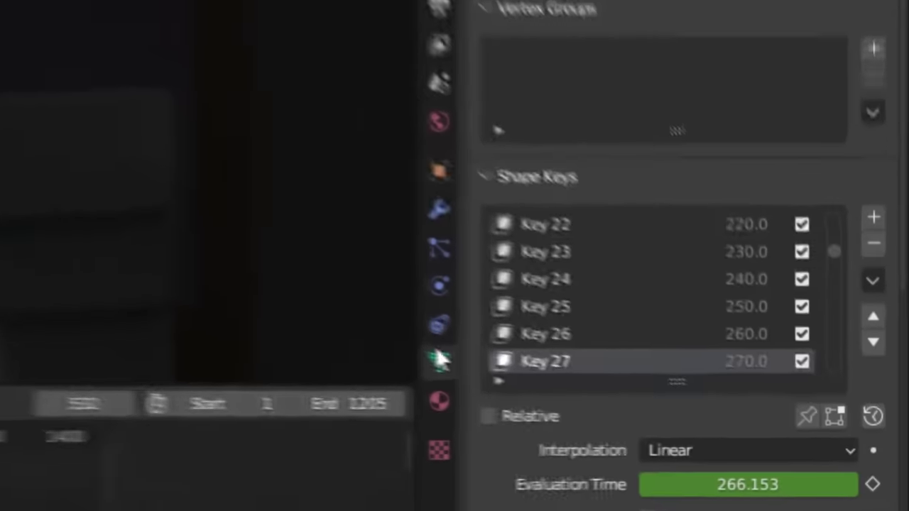
scroll(628, 304, "down", 20)
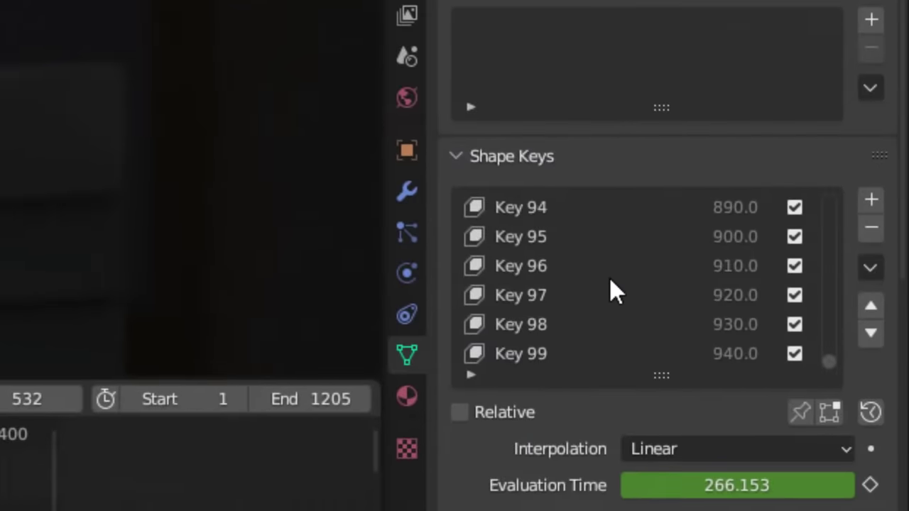
scroll(711, 298, "up", 20)
scroll(690, 245, "down", 10)
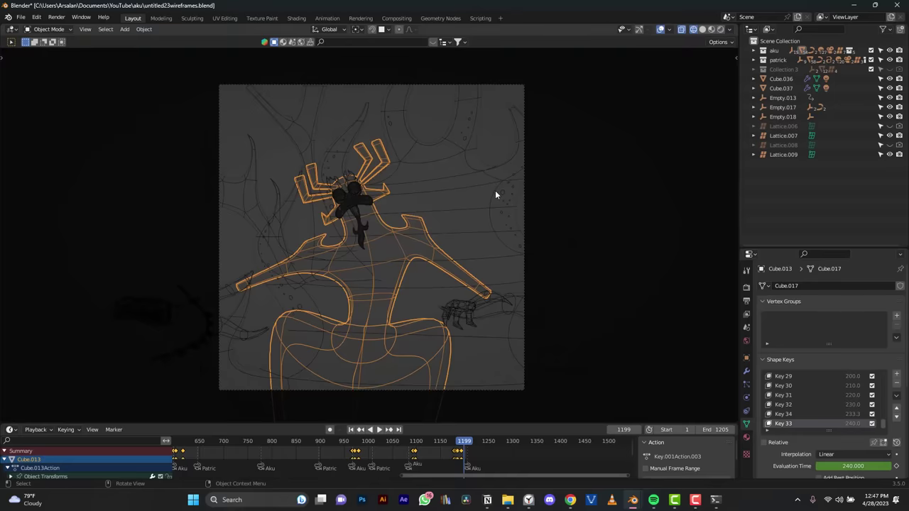
Switch to rendered shading and reposition Aku's selected body vertices.
key("Tab")
left_click(496, 183)
key("shift+z")
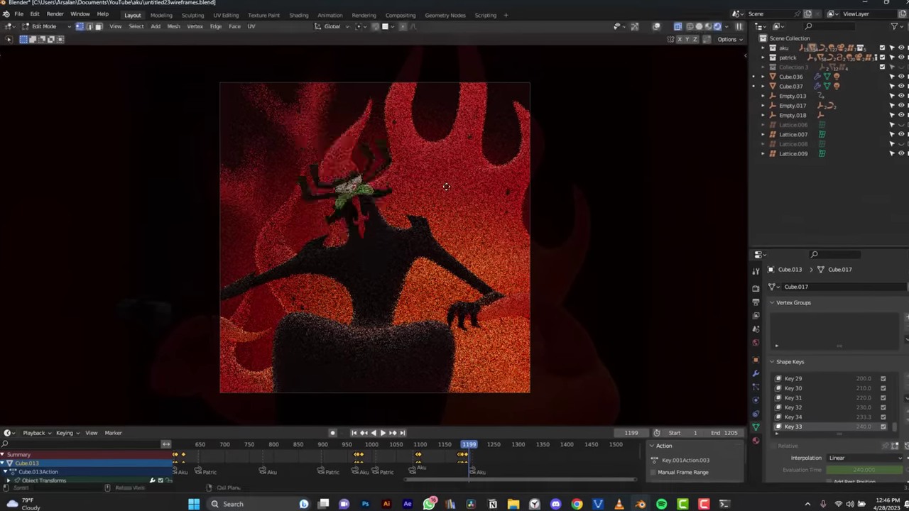
key("g")
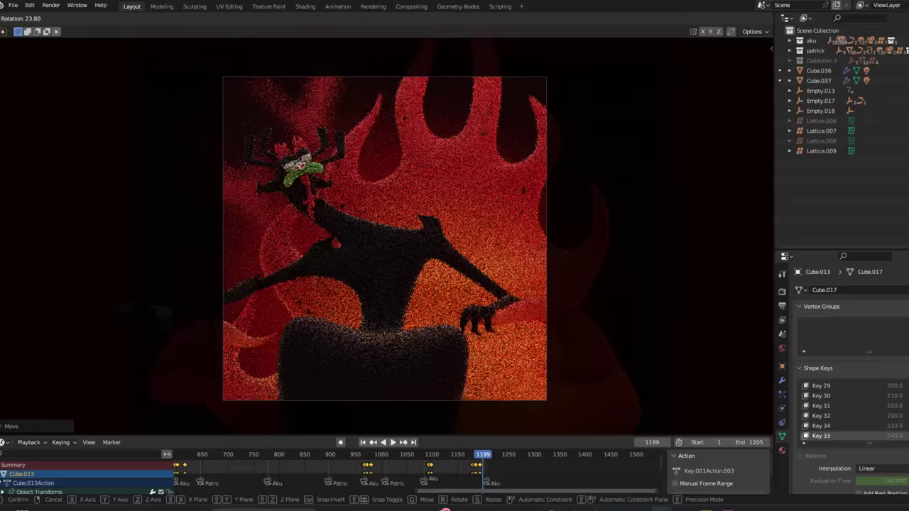
left_click(482, 311)
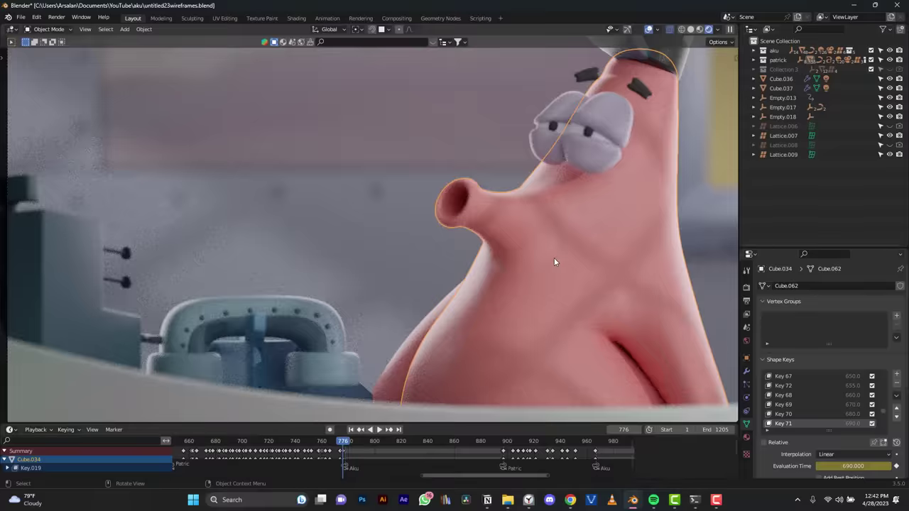
Stretch Patrick's nose vertices into a long tube, then return to wireframe view.
key("g")
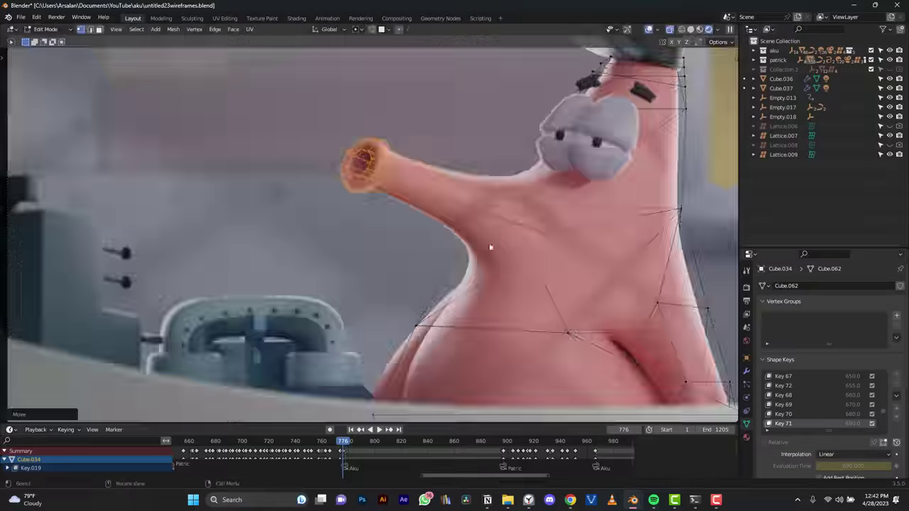
left_click(505, 288)
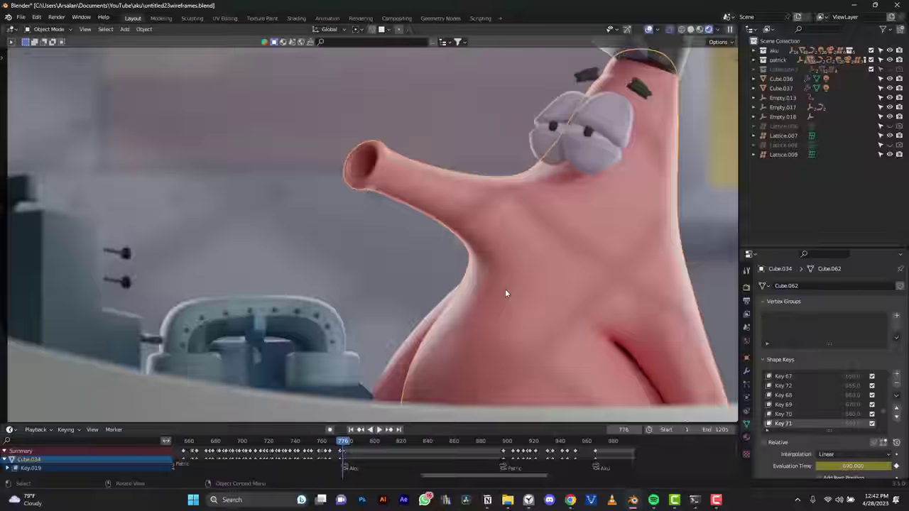
key("Tab")
key("shift+z")
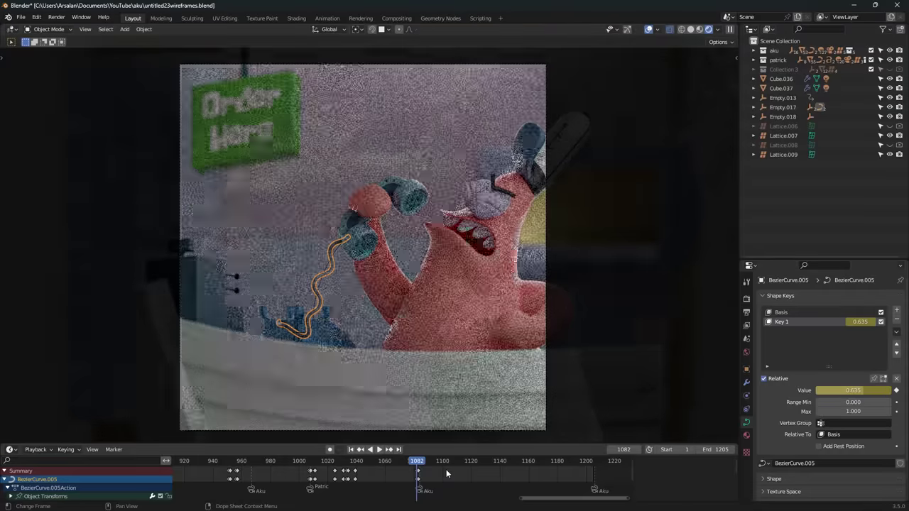
Raise the phone cord's Key 1 to 0.808 and select the flame on Aku's head.
left_click_drag(848, 390, 877, 390)
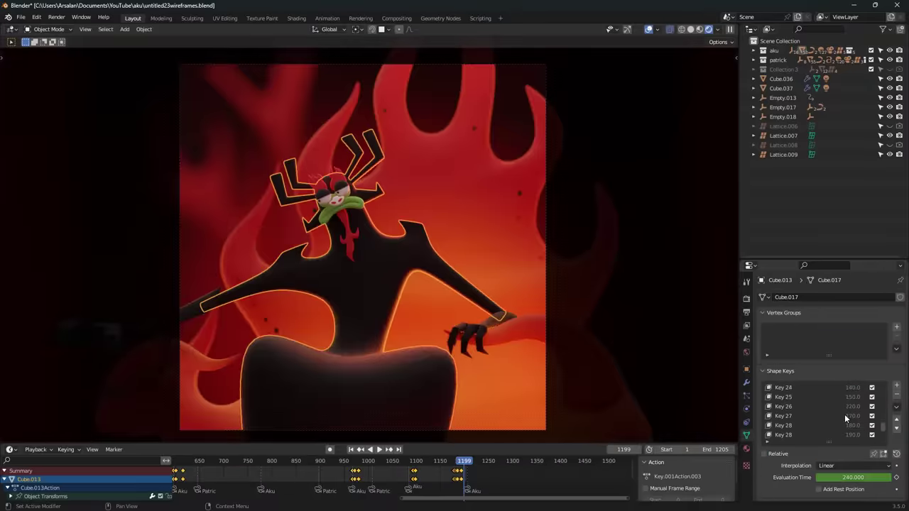
left_click(733, 355)
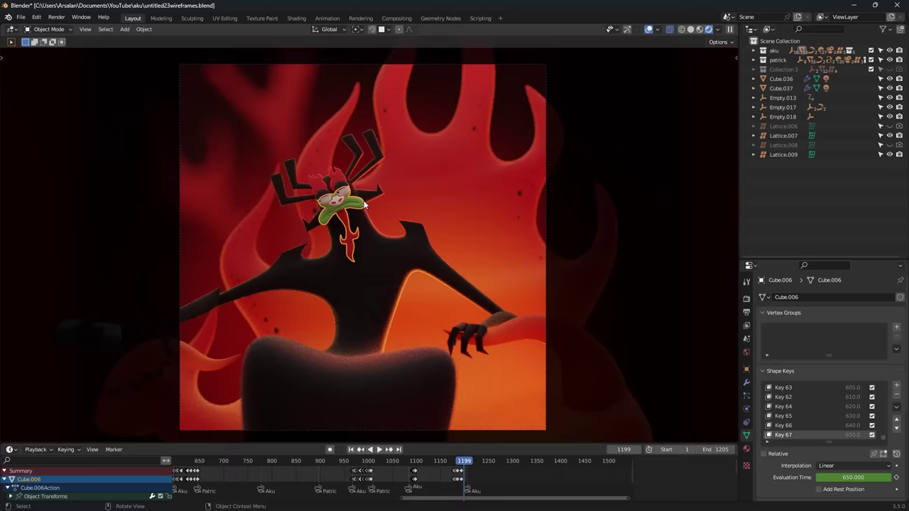
left_click(447, 238)
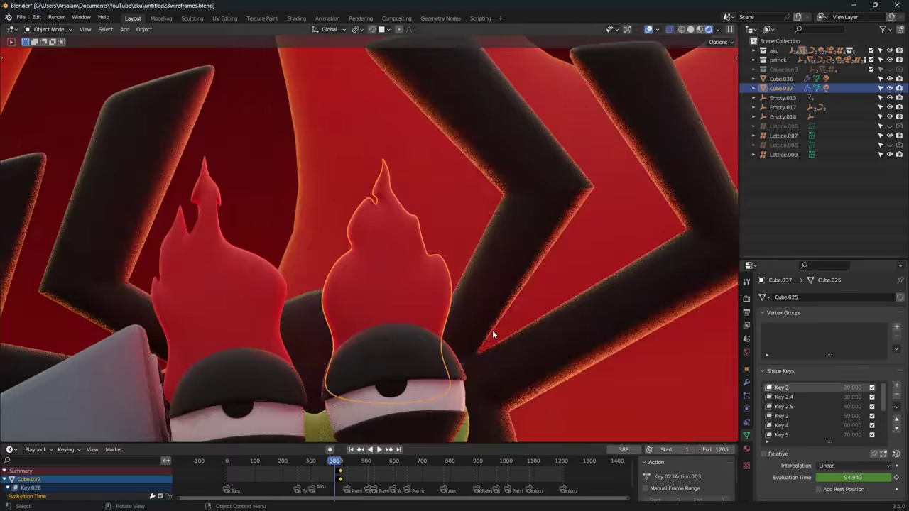
key("g")
key("Escape")
key("Tab")
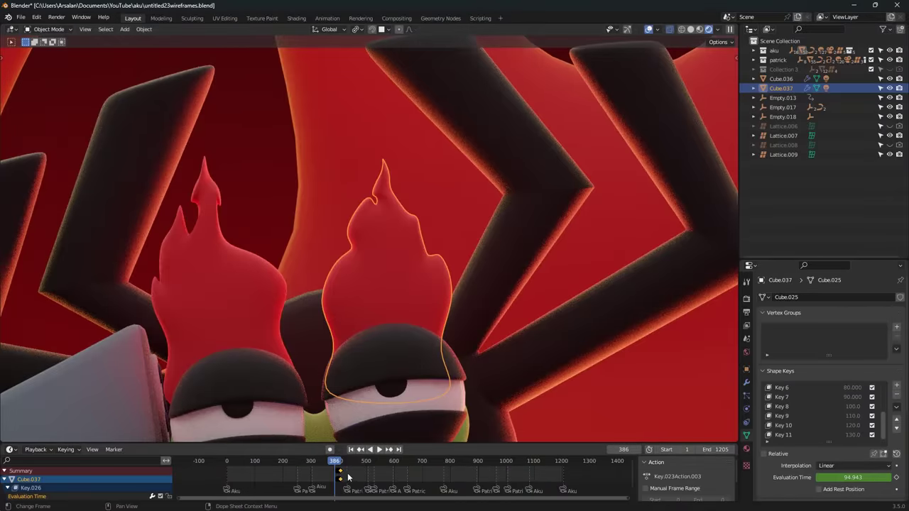
Slide the flame's evaluation-time keyframes 29 frames earlier.
key("g")
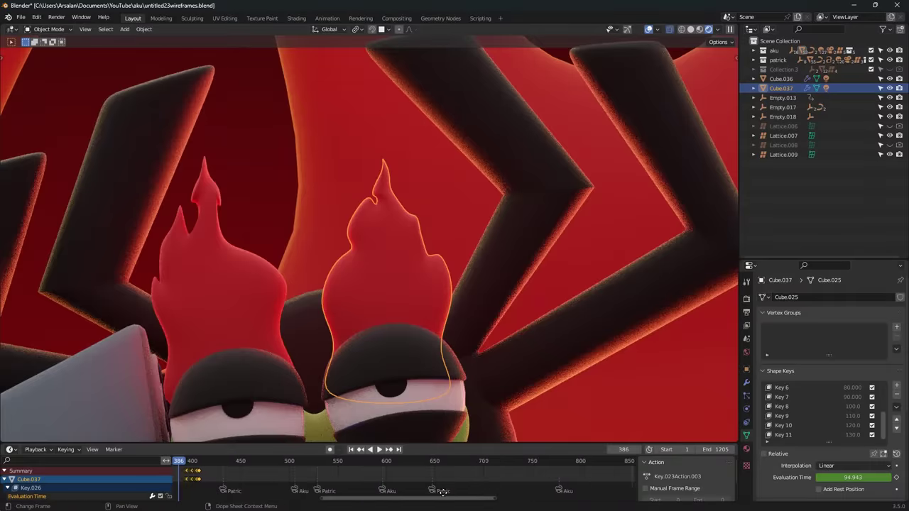
scroll(443, 493, "up", 5)
key("g")
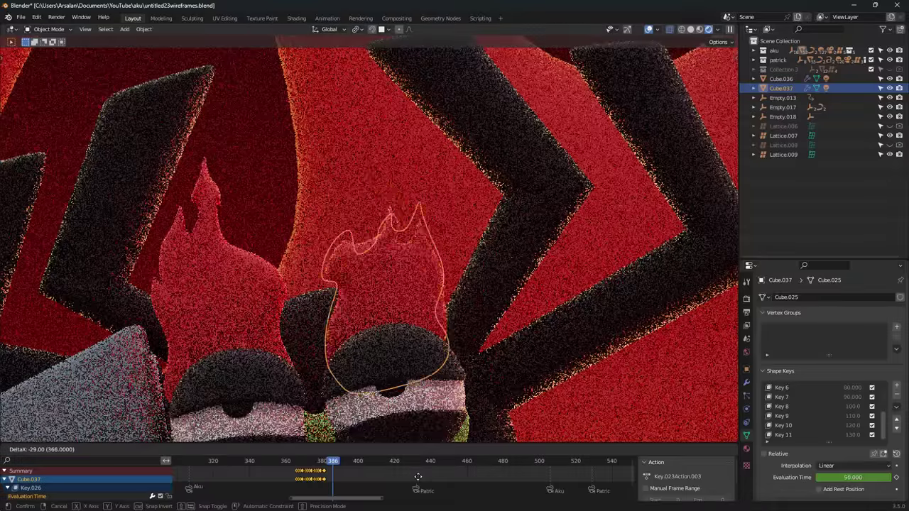
left_click(419, 477)
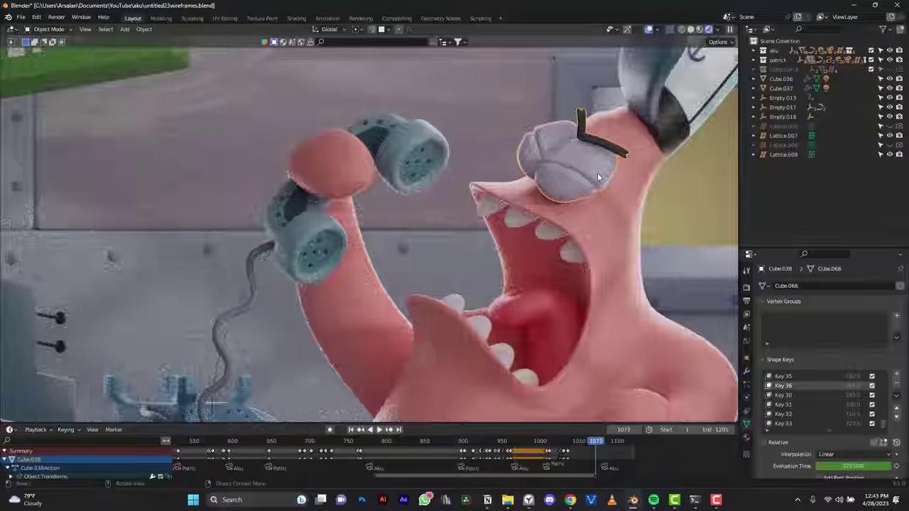
Select Patrick's eye object and the teeth inside his mouth.
left_click(598, 173)
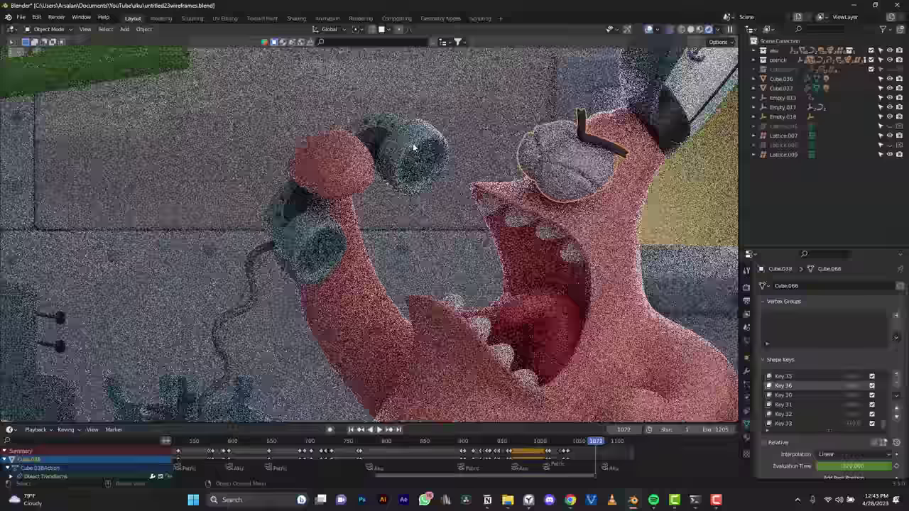
left_click(536, 303)
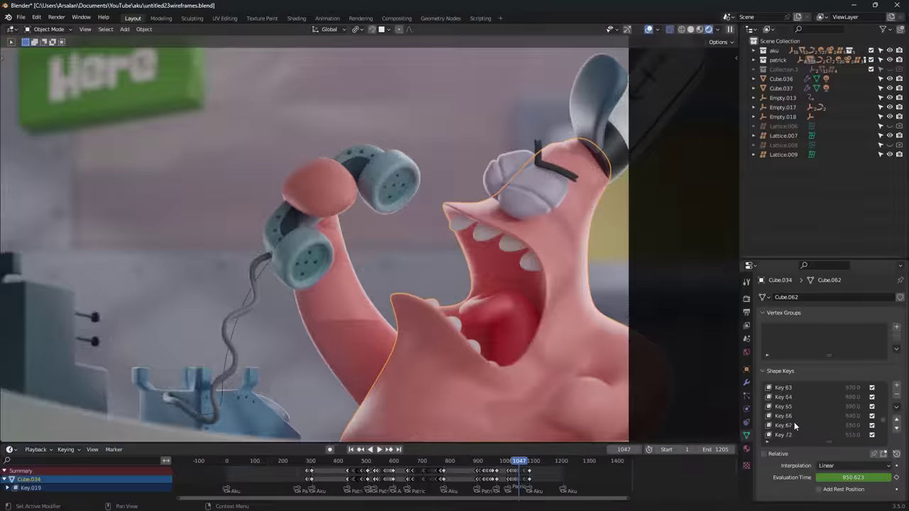
left_click(794, 418)
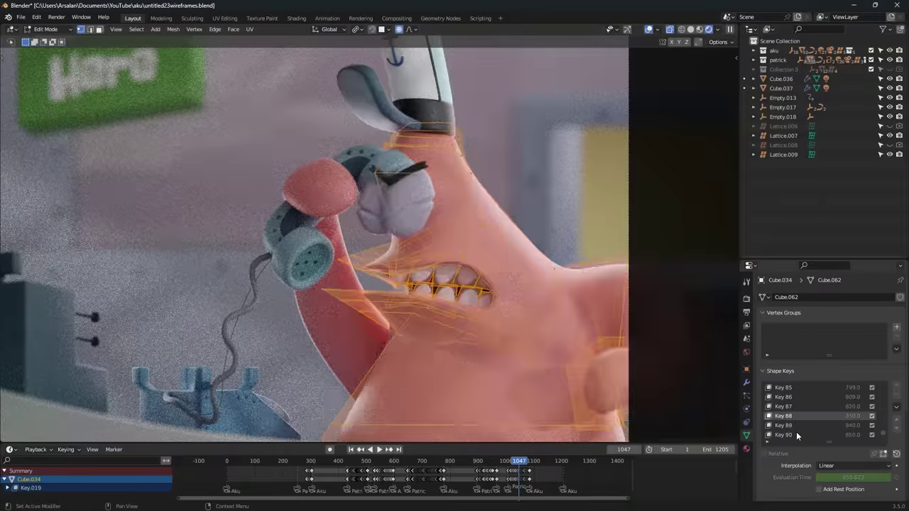